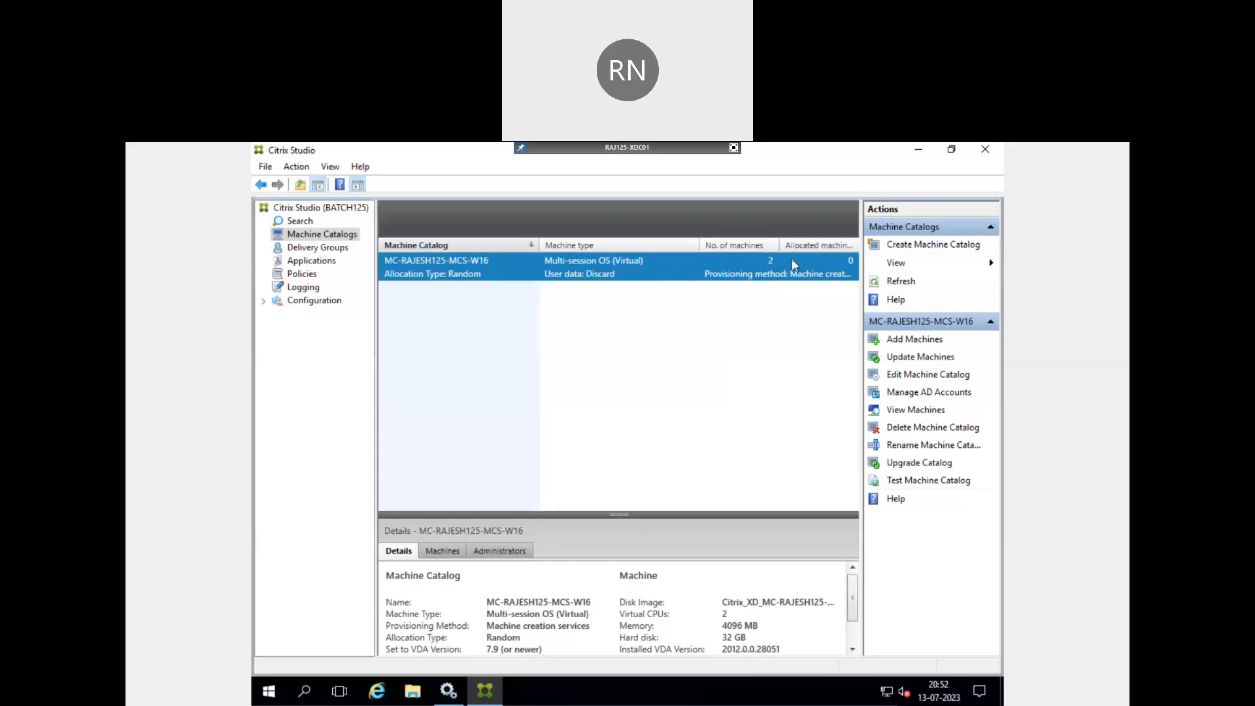
# Step: View the machines in the multi-session OS machine catalog and widen the Name and Machine Catalog columns
pyautogui.rightClick(499, 264)
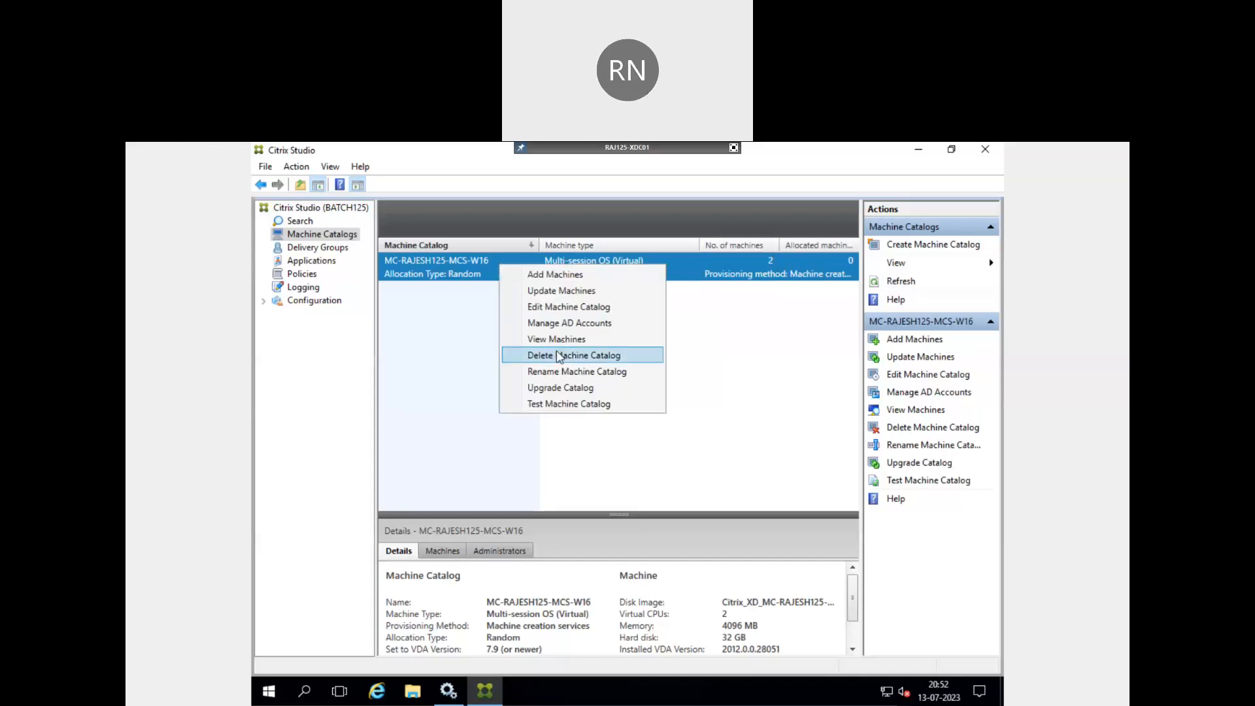
pyautogui.click(575, 337)
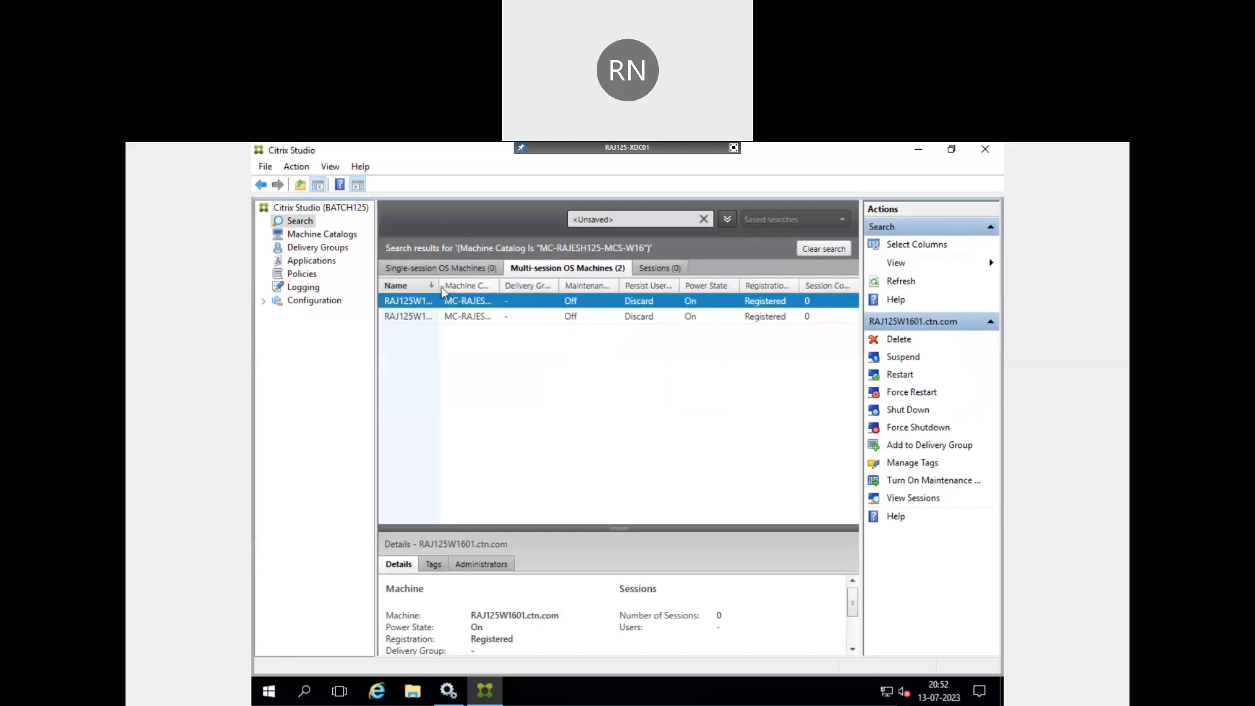
pyautogui.moveTo(439, 285); pyautogui.dragTo(471, 283)
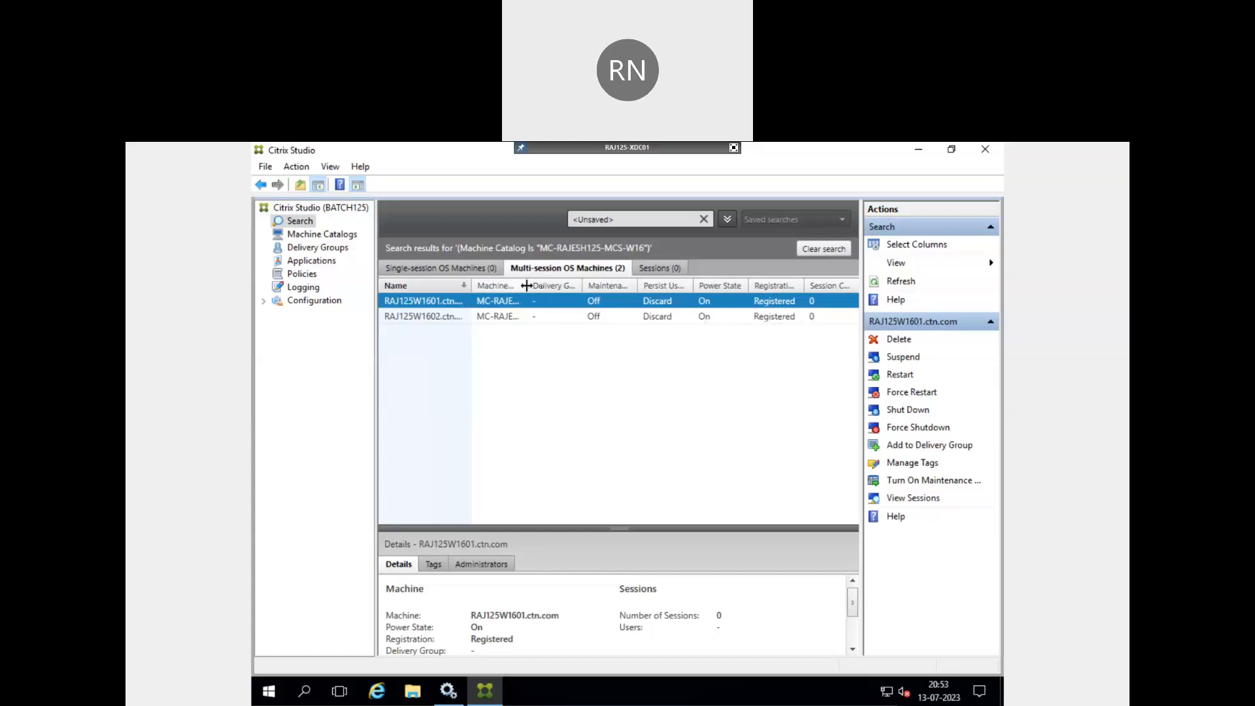
pyautogui.moveTo(526, 285); pyautogui.dragTo(581, 281)
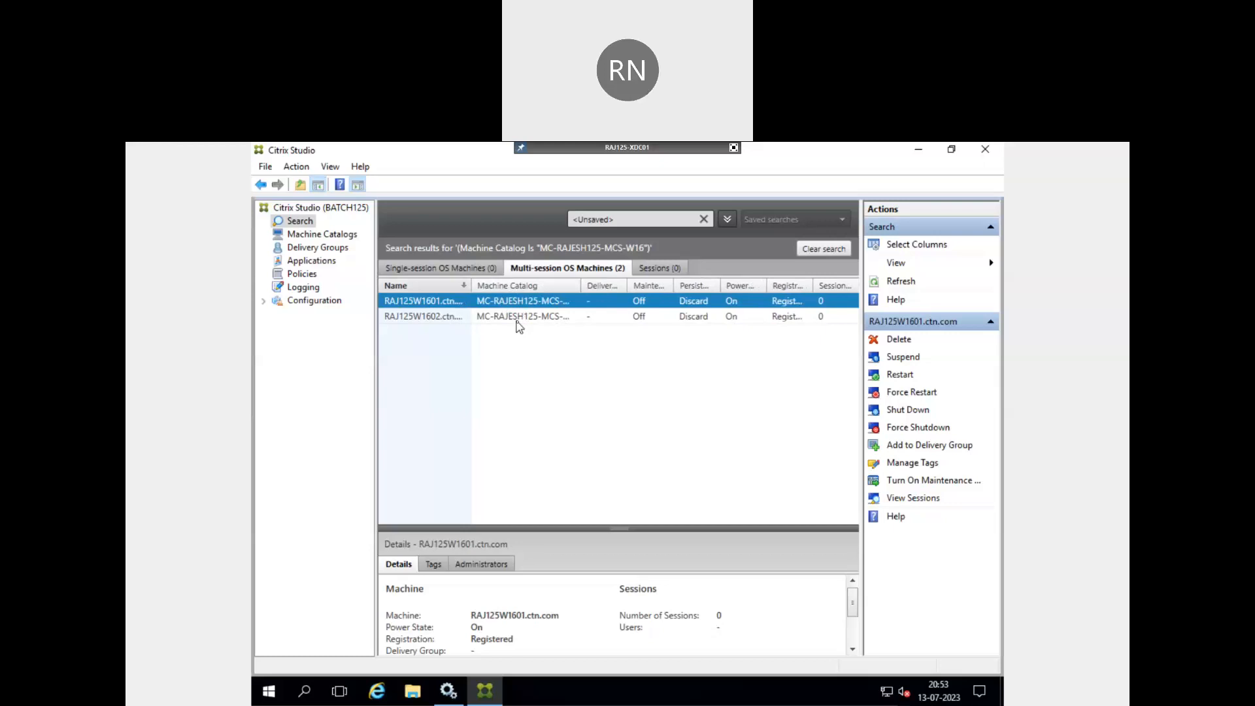
# Step: Start creating a delivery group and assign it 2 machines from the existing machine catalog
pyautogui.click(328, 254)
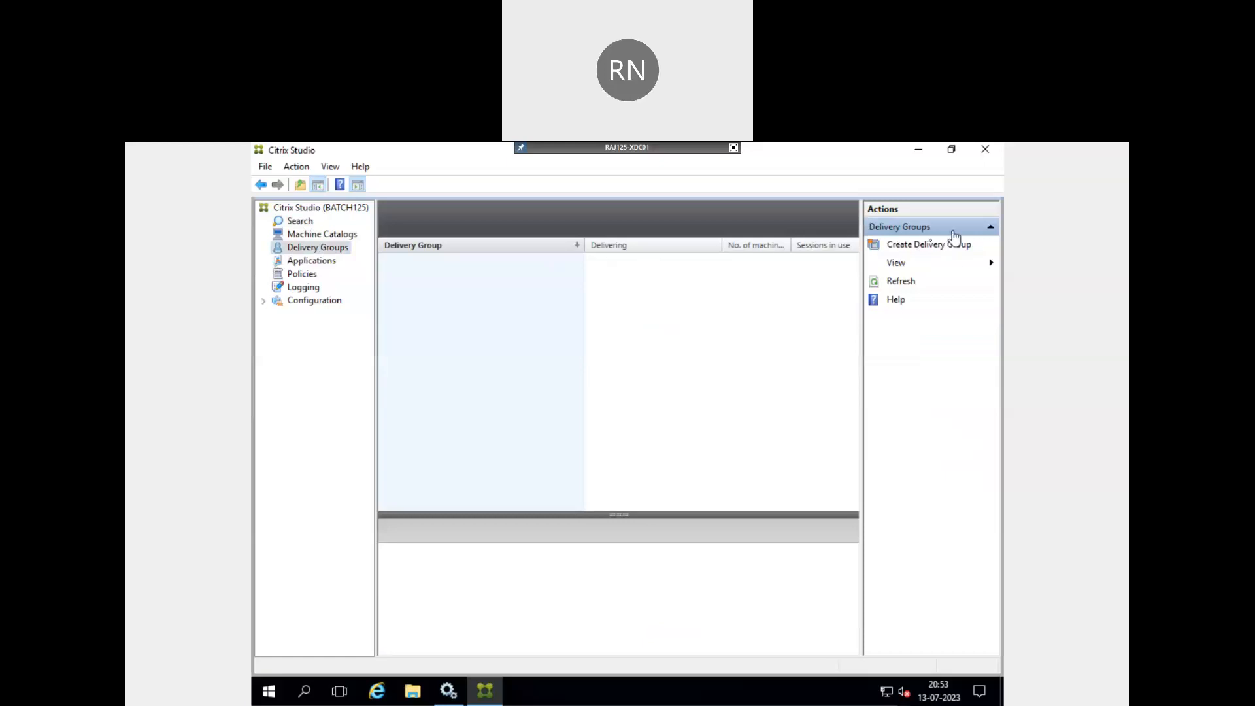
pyautogui.click(913, 247)
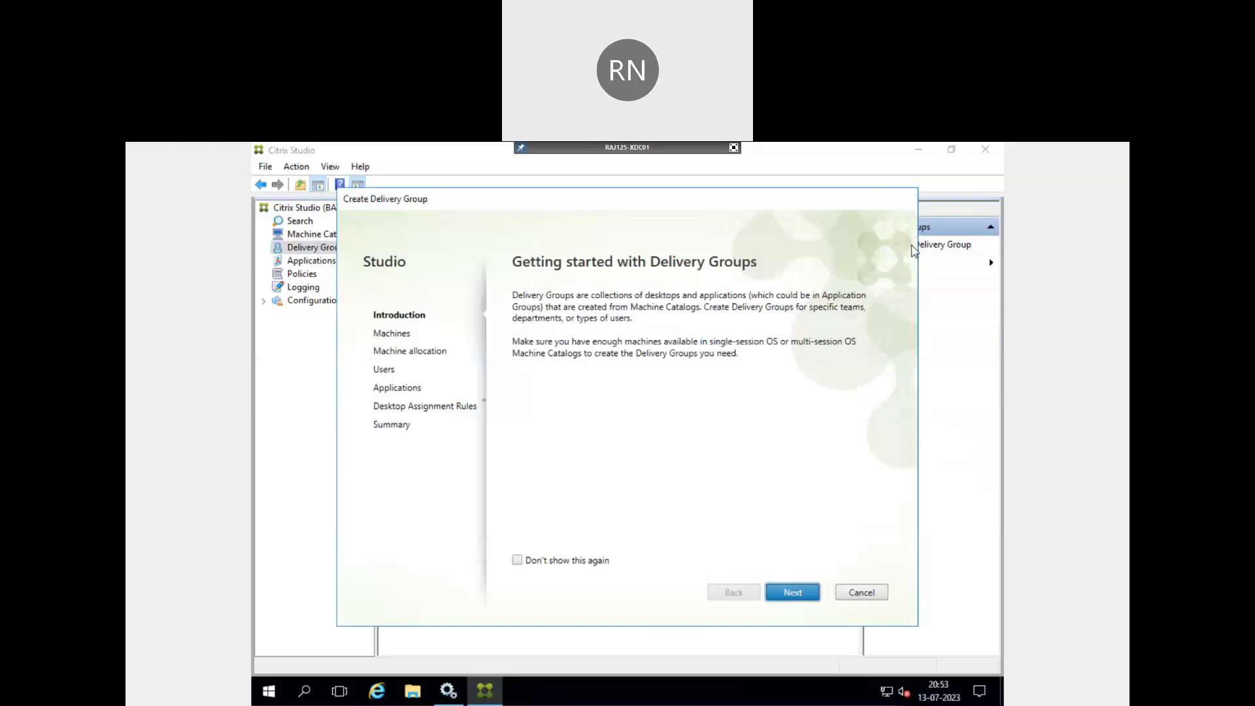
pyautogui.click(793, 592)
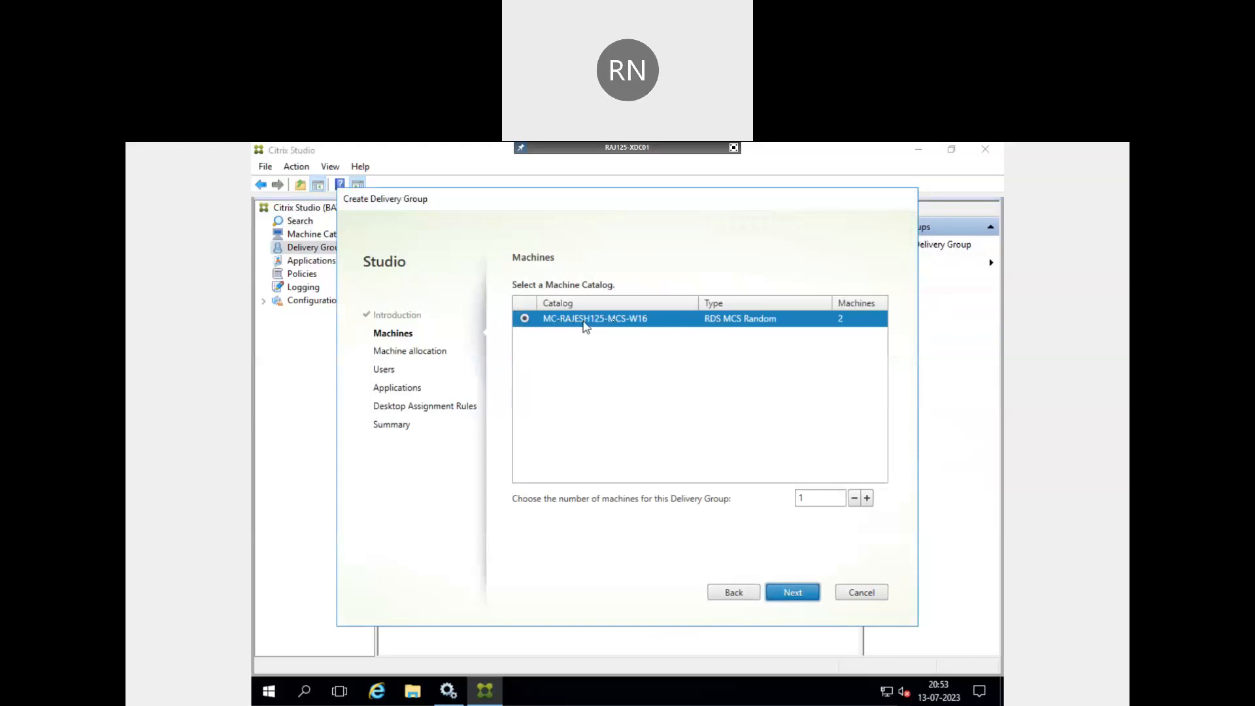
pyautogui.click(867, 498)
pyautogui.click(799, 592)
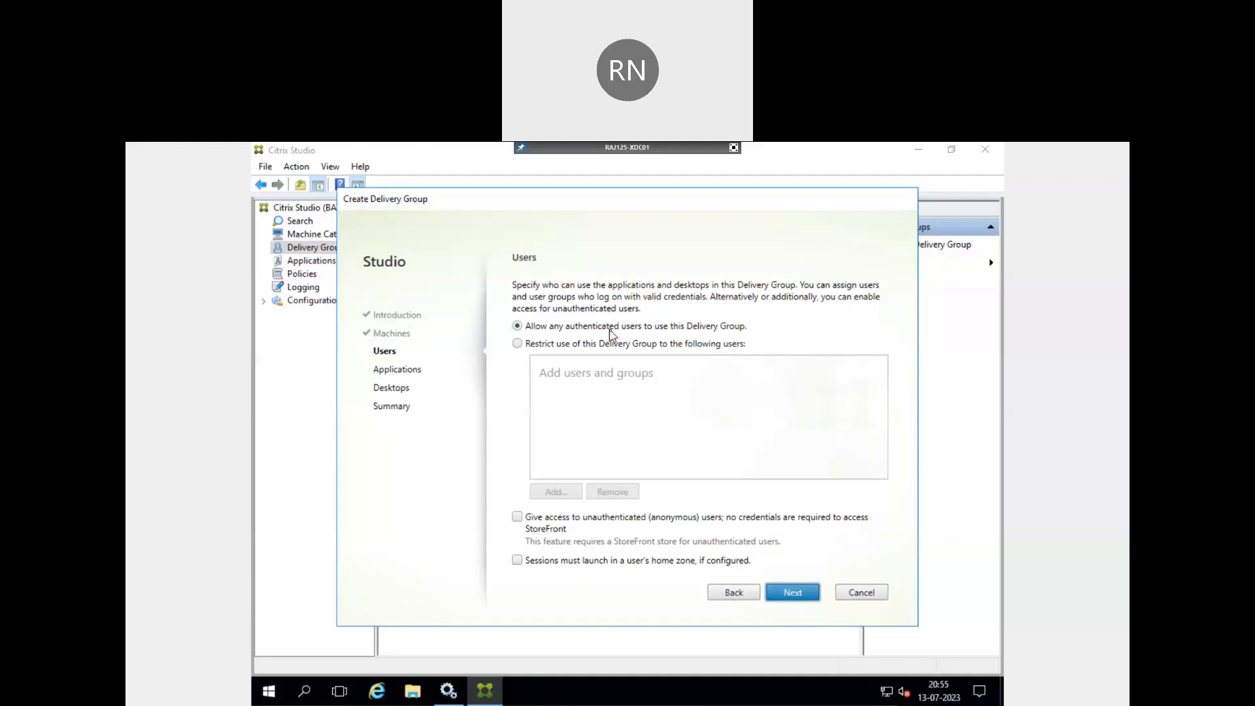
# Step: Restrict the delivery group to specific users and try to look up "users" in the entire directory
pyautogui.click(625, 346)
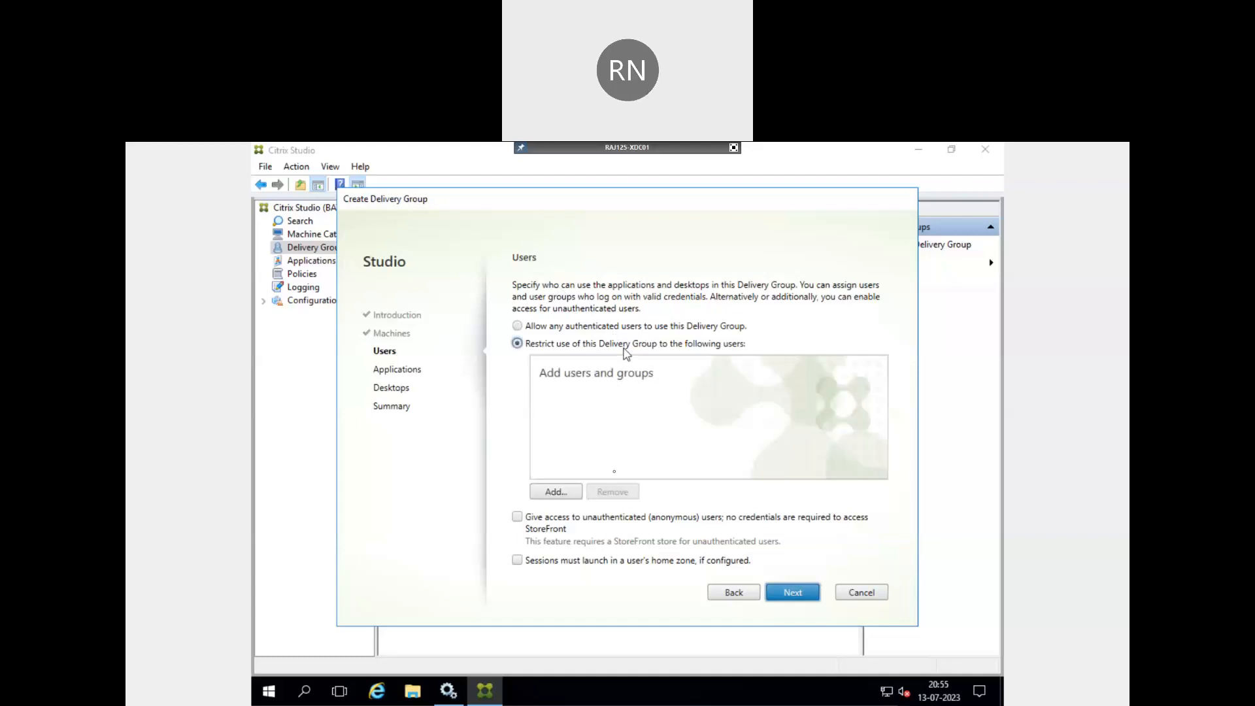
pyautogui.click(556, 492)
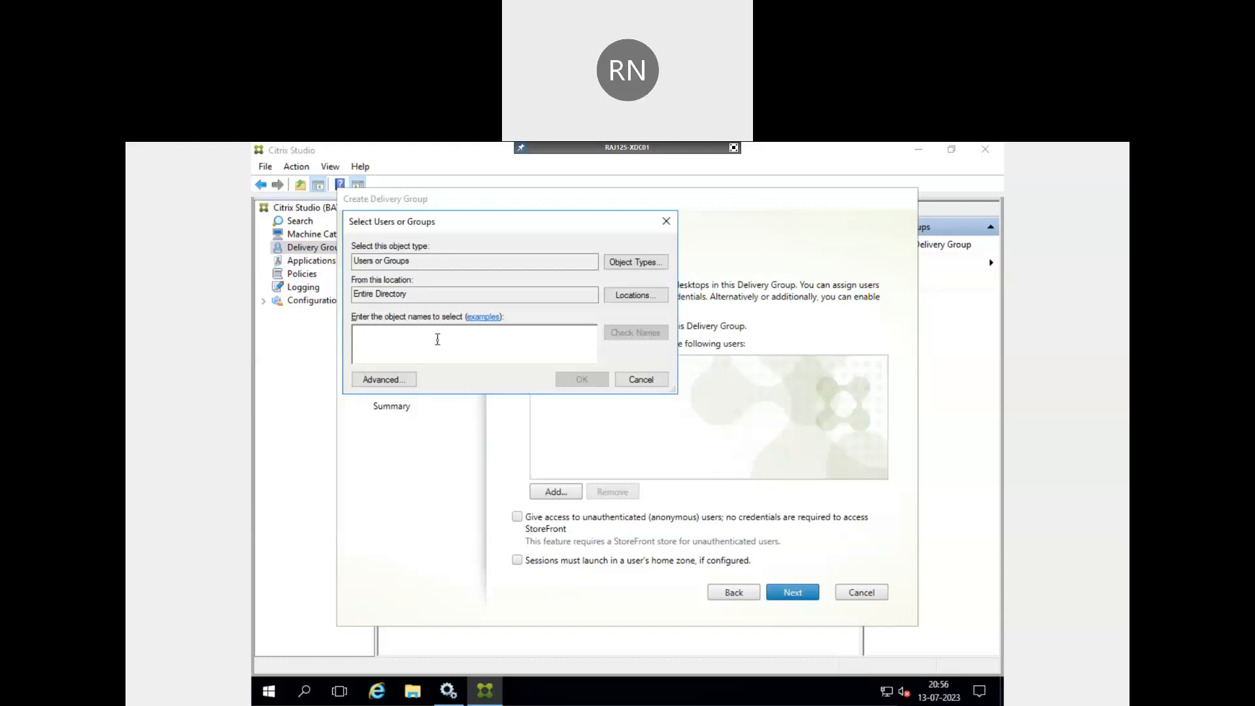
pyautogui.write('users')
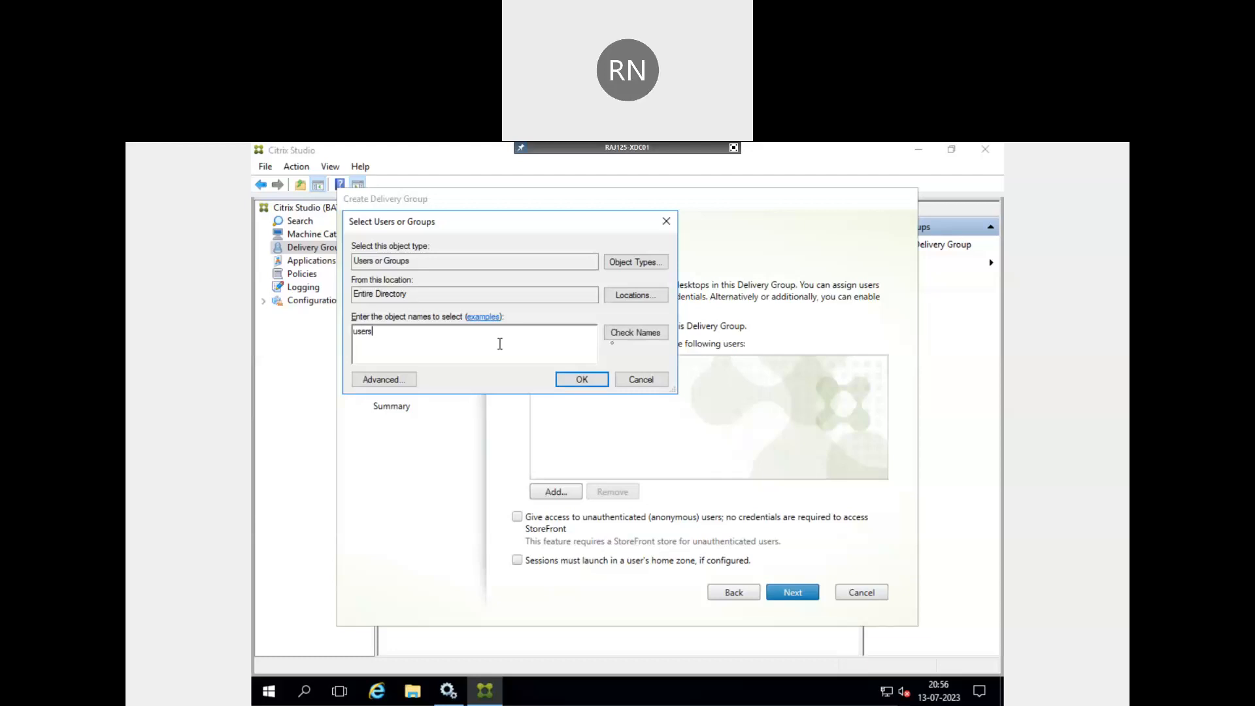
pyautogui.click(634, 334)
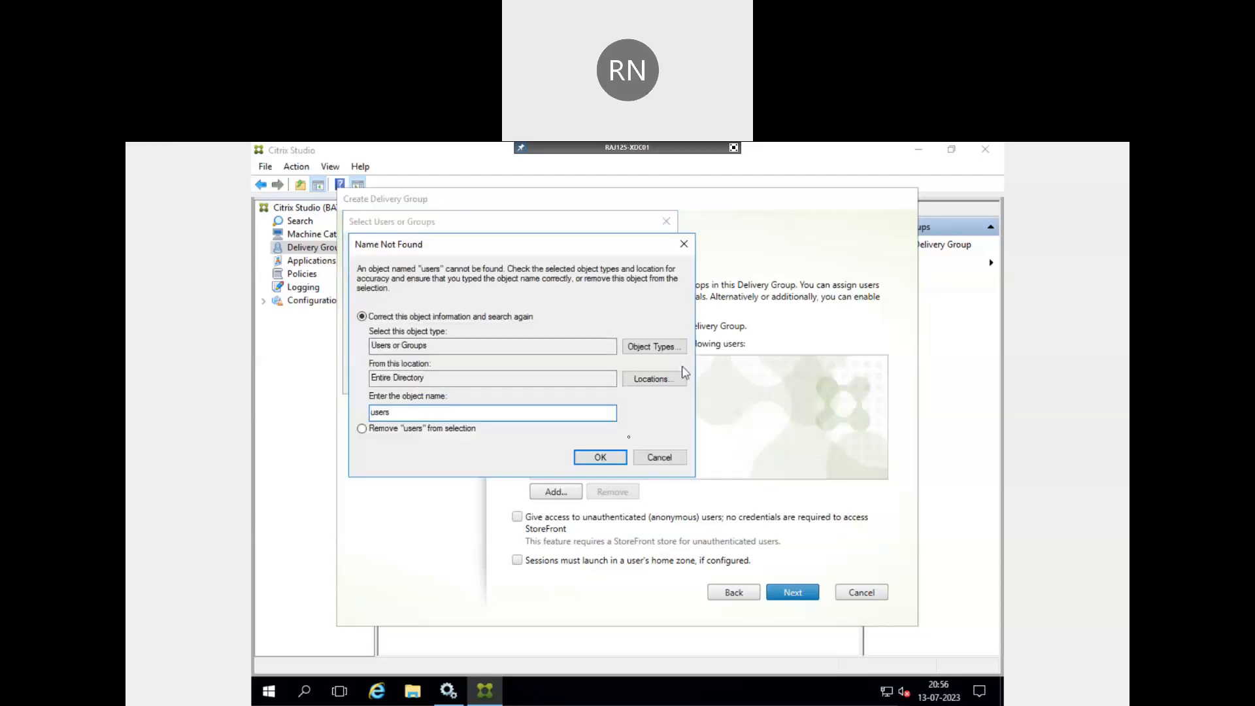
pyautogui.click(648, 453)
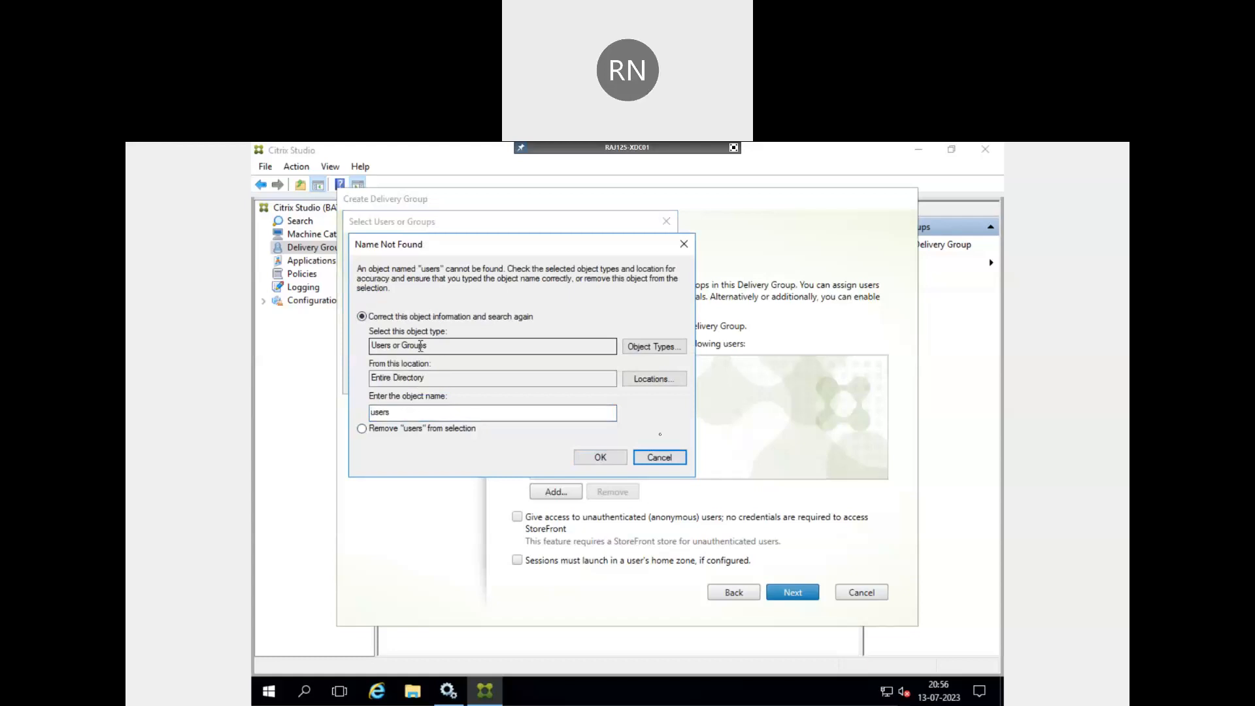
pyautogui.click(659, 457)
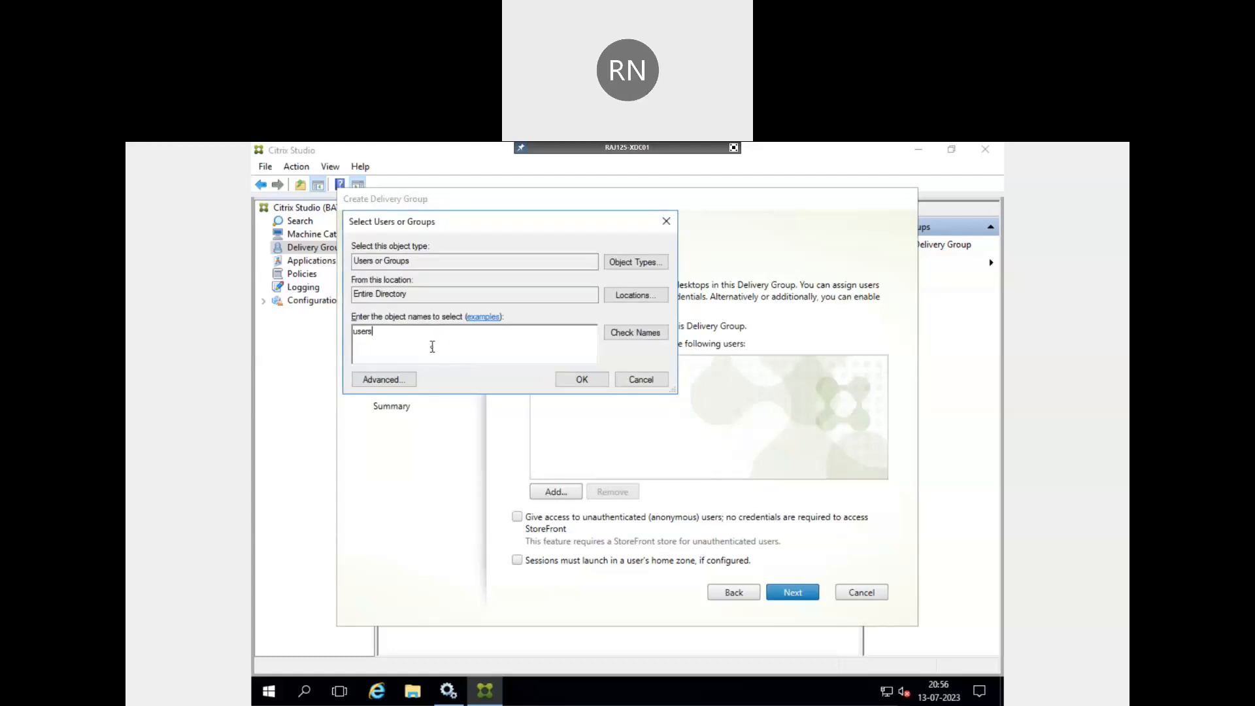
# Step: Look up "user" in the directory and add User1 and User2 as the delivery group's permitted users
pyautogui.press('BackSpace')
pyautogui.click(617, 331)
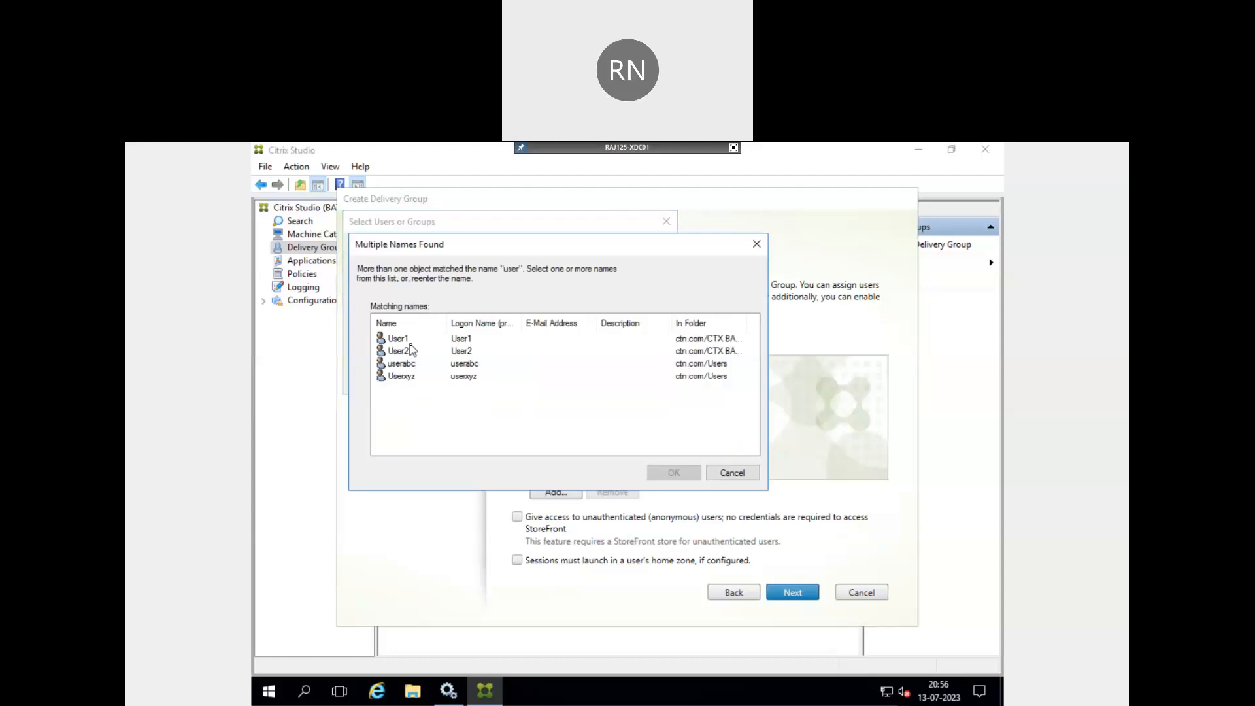
pyautogui.click(408, 341)
pyautogui.keyDown('ctrl'); pyautogui.click(400, 351); pyautogui.keyUp('ctrl')
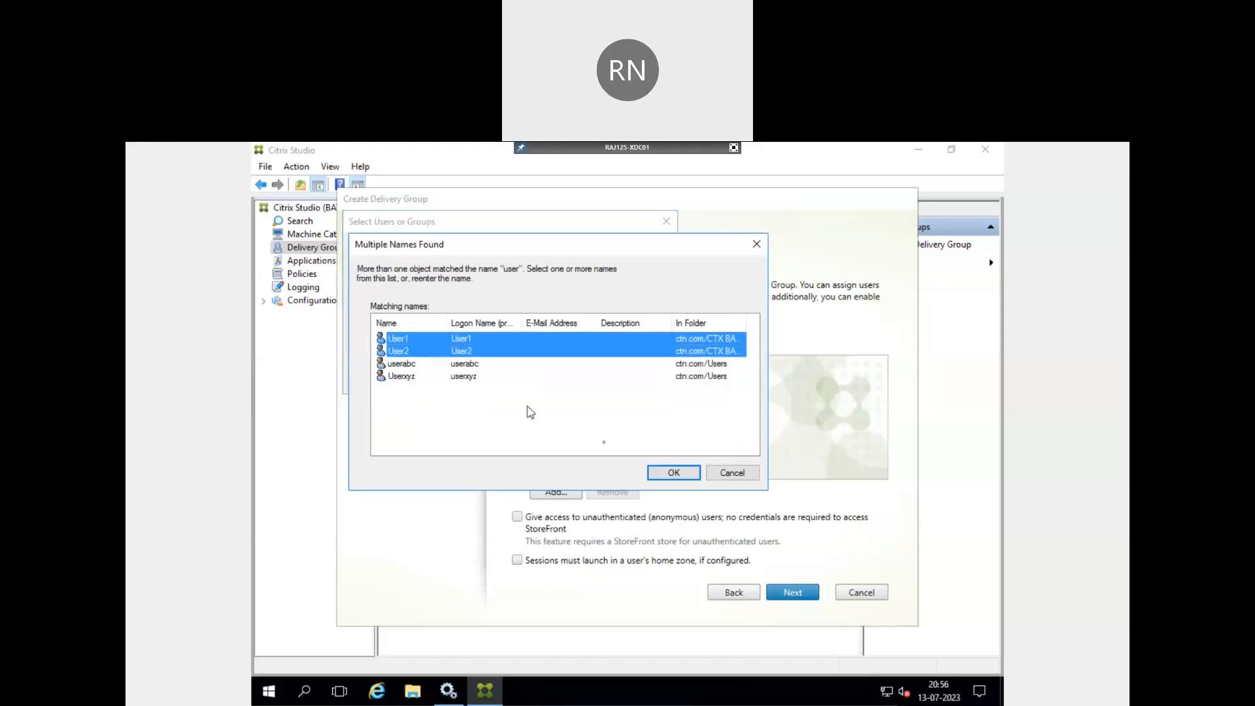
pyautogui.click(653, 472)
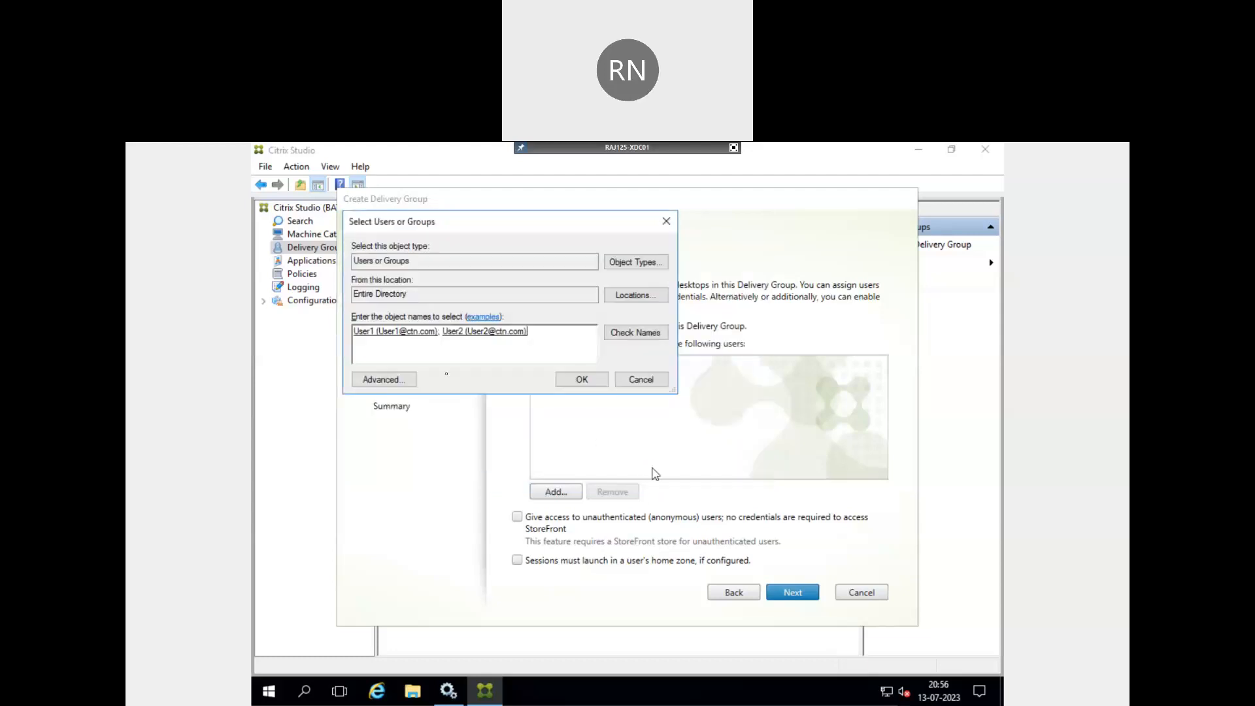
pyautogui.click(596, 383)
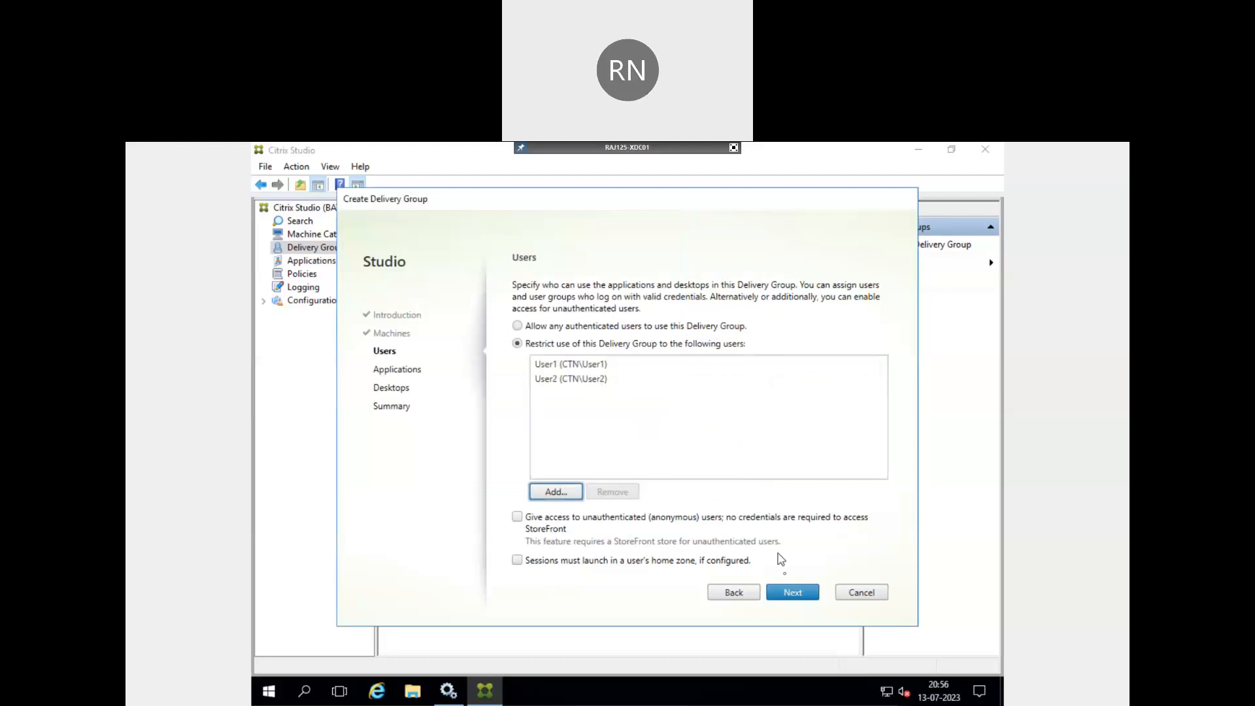
pyautogui.click(789, 592)
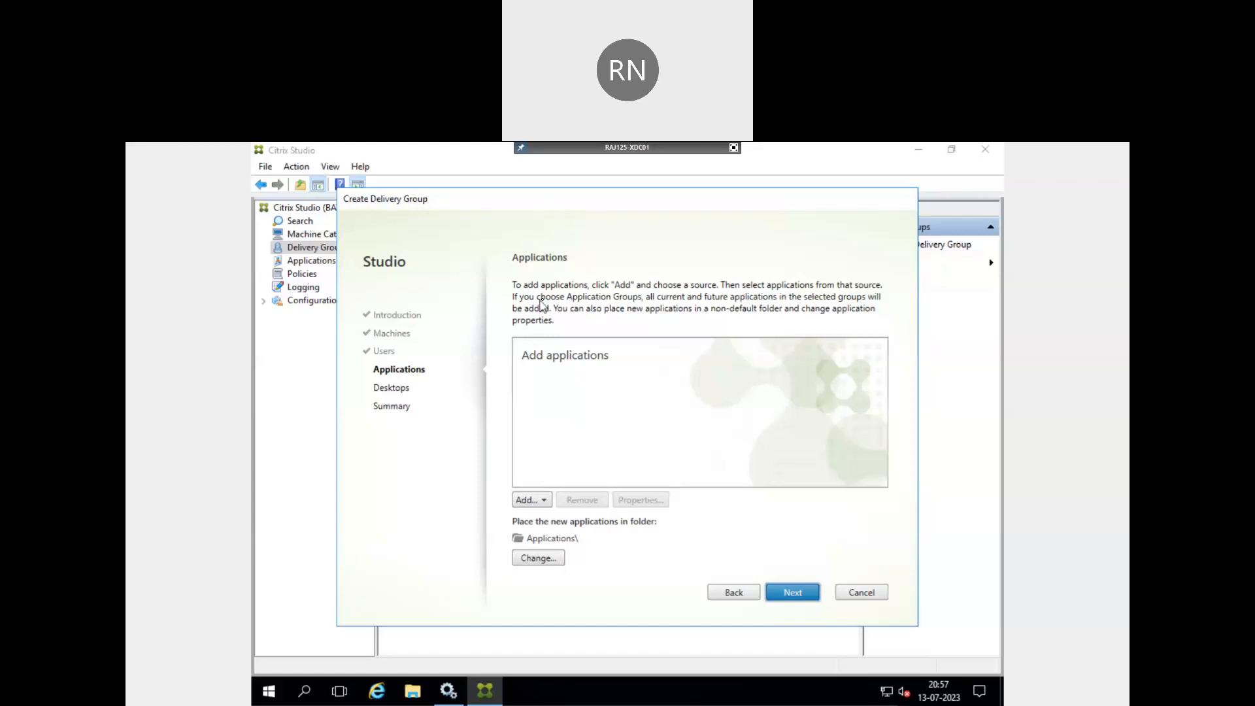
# Step: Add Calculator, Notepad and Paint to the delivery group from the machines' discovered start menu applications
pyautogui.click(535, 501)
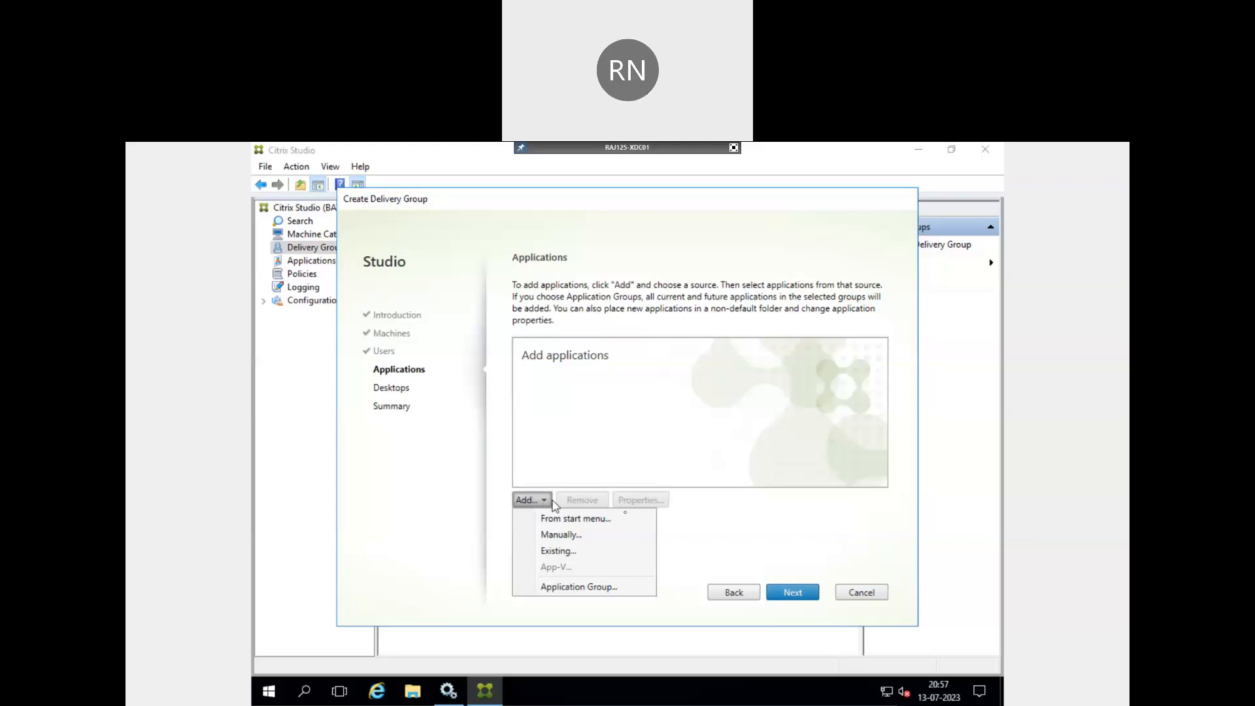
pyautogui.click(627, 519)
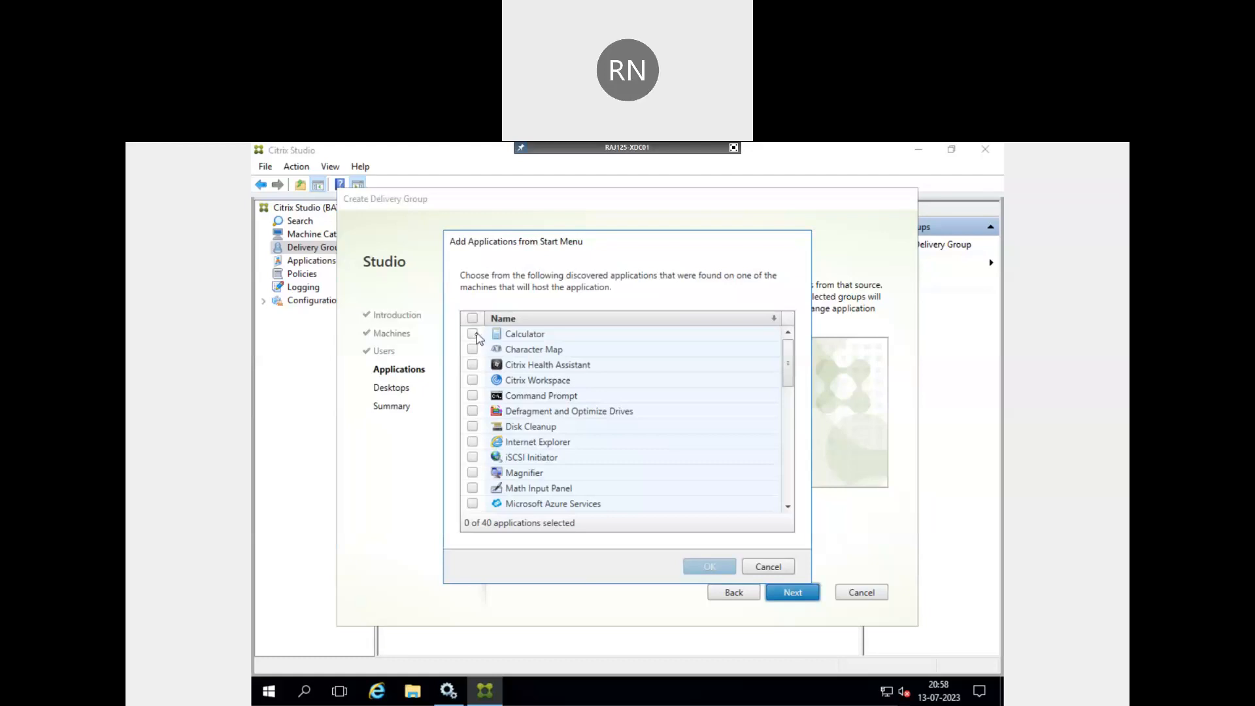
pyautogui.click(473, 335)
pyautogui.scroll(-2, 561, 397)
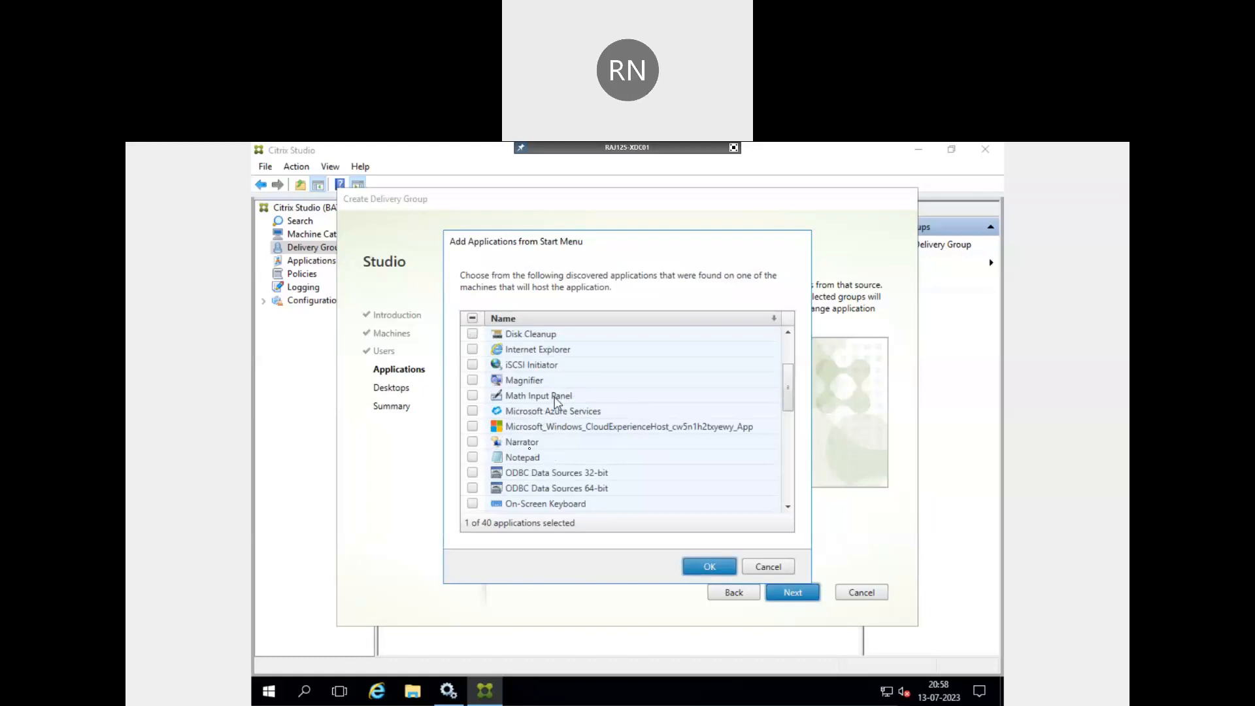
pyautogui.click(473, 456)
pyautogui.scroll(-2, 593, 449)
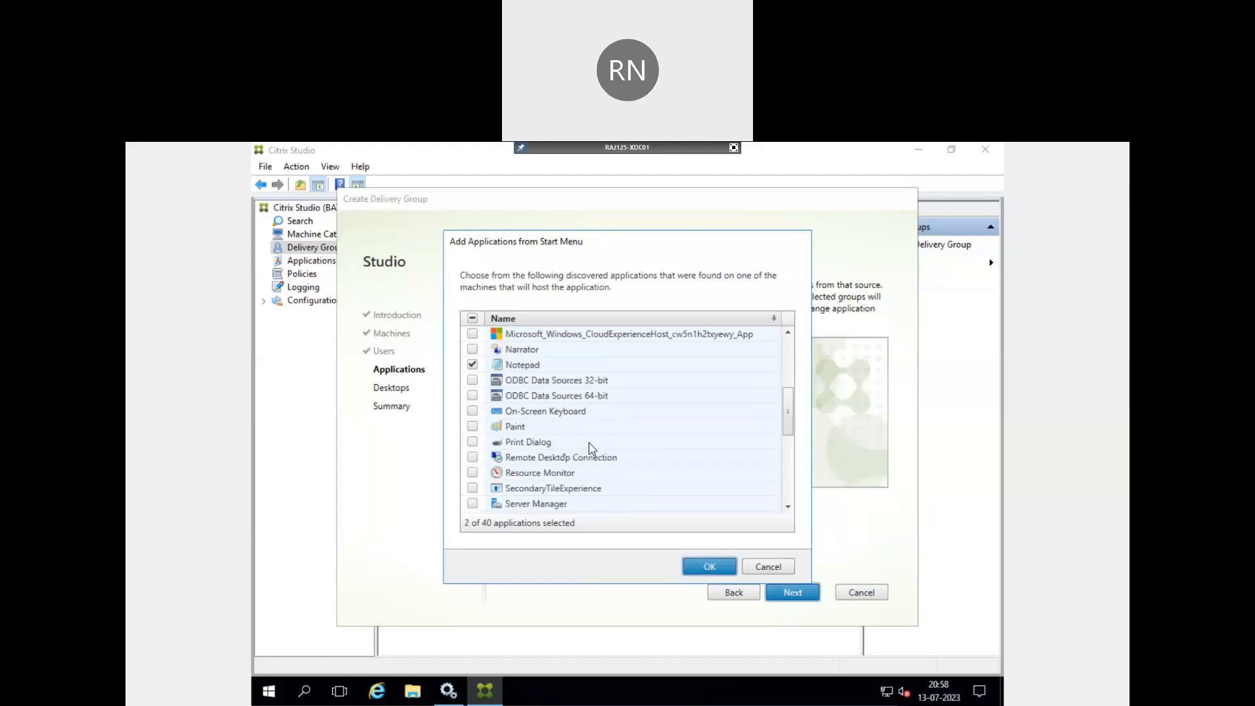
pyautogui.click(471, 429)
pyautogui.click(694, 564)
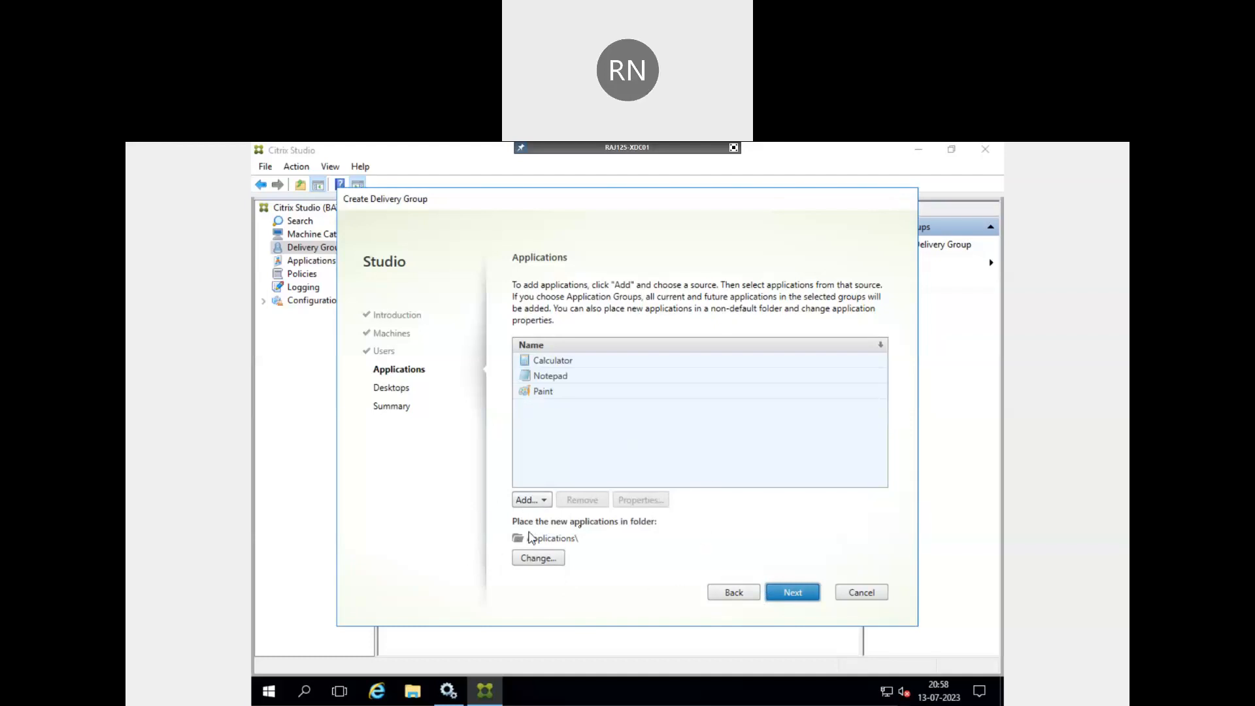
pyautogui.click(793, 592)
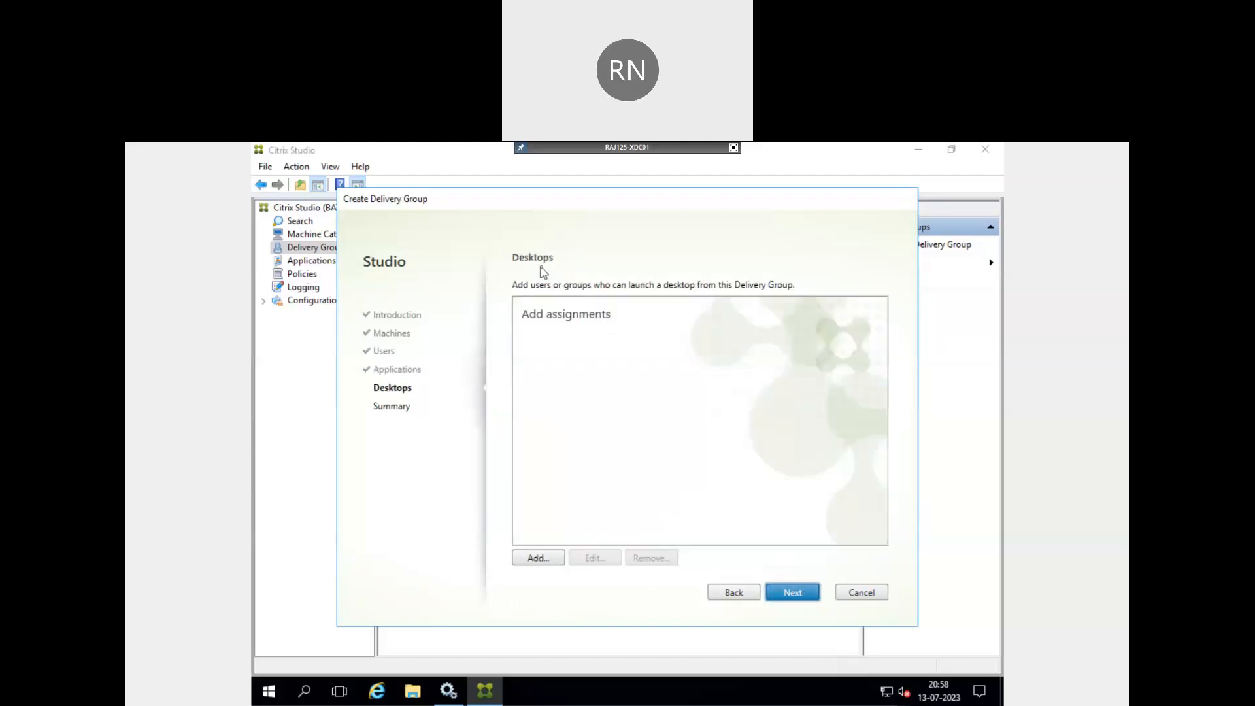
# Step: Add a desktop for all delivery group users, with the administrator's first name followed by "-MCS-Published Desktop" as display name
pyautogui.click(553, 557)
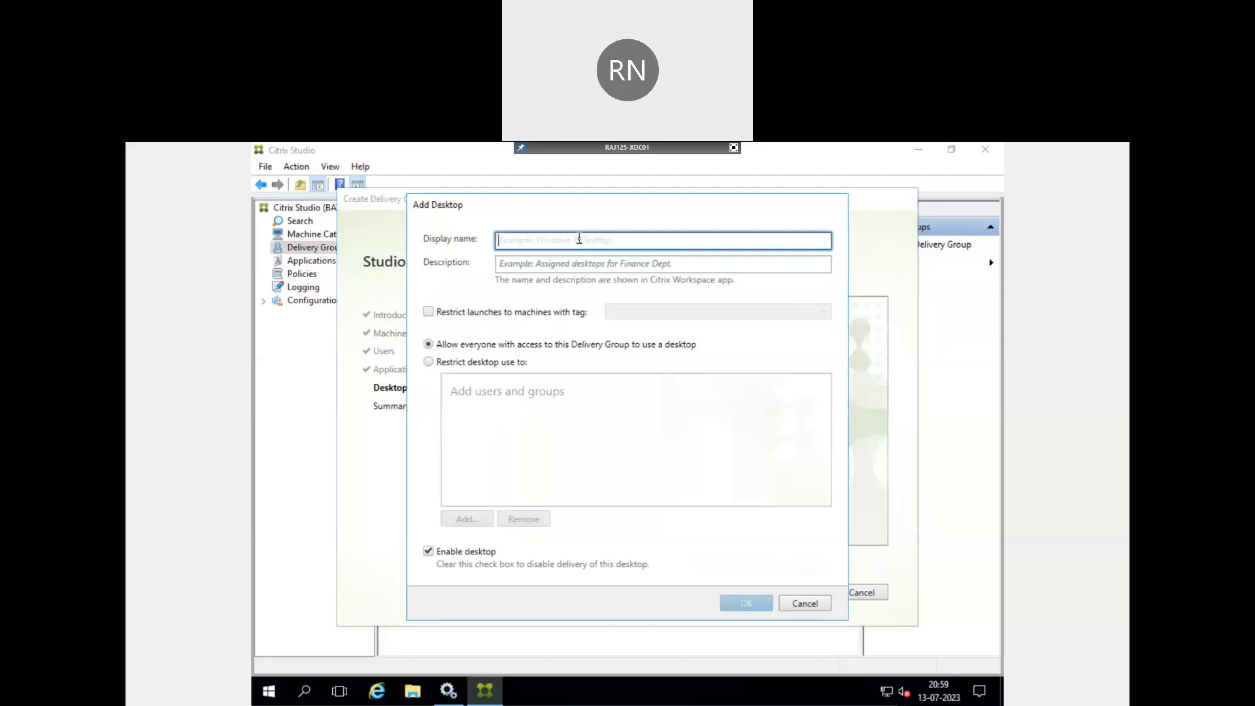
pyautogui.write('Rja')
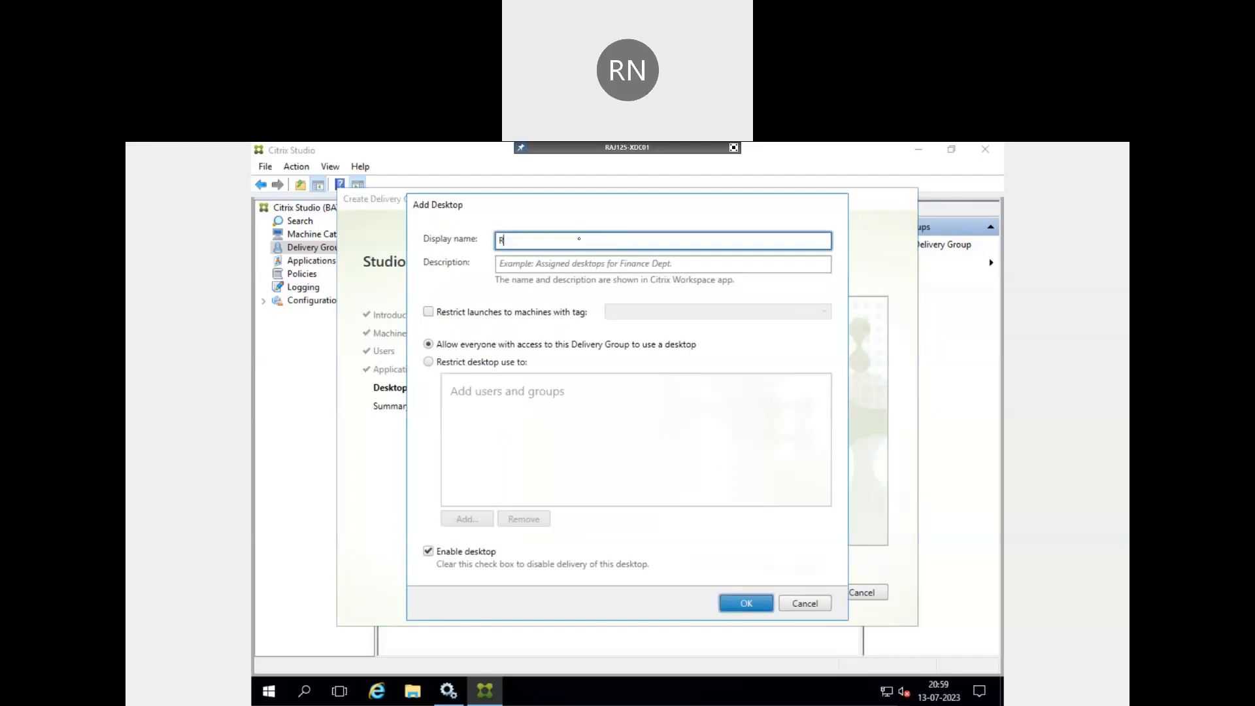
pyautogui.press('BackSpace')
pyautogui.press('BackSpace')
pyautogui.write('ajesh-MCS-Published Desktop')
pyautogui.moveTo(626, 241); pyautogui.dragTo(473, 245)
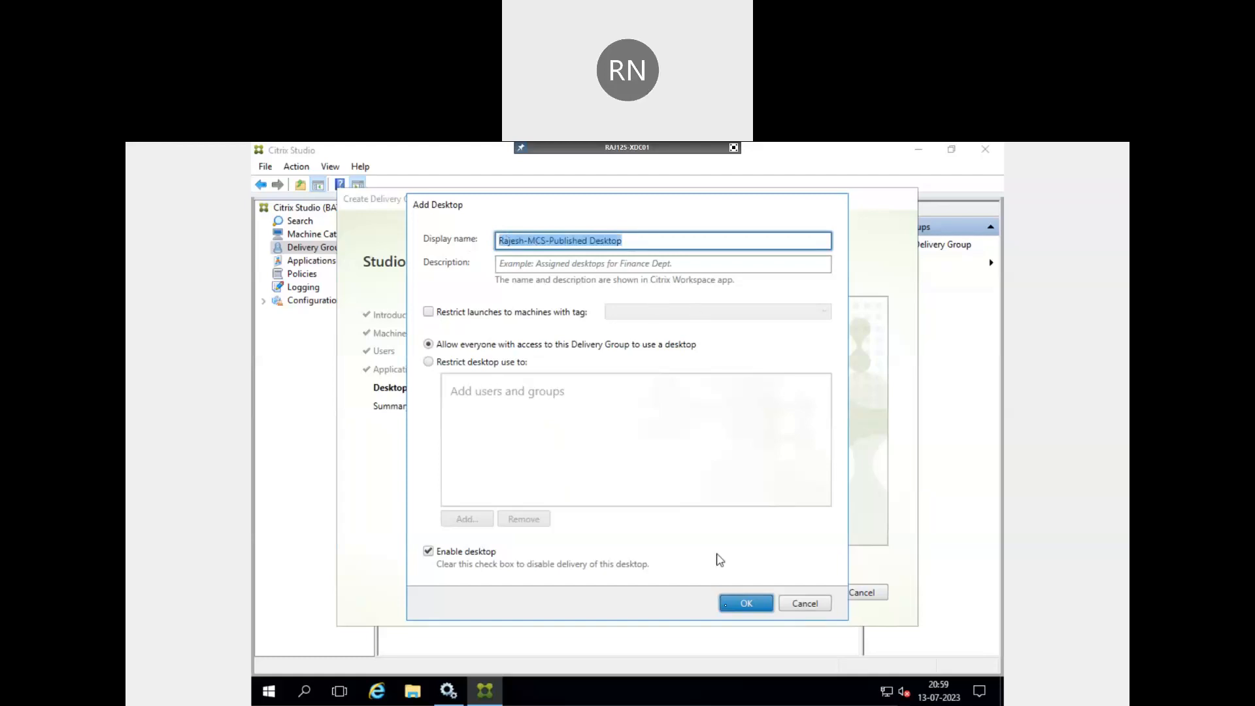
pyautogui.click(745, 603)
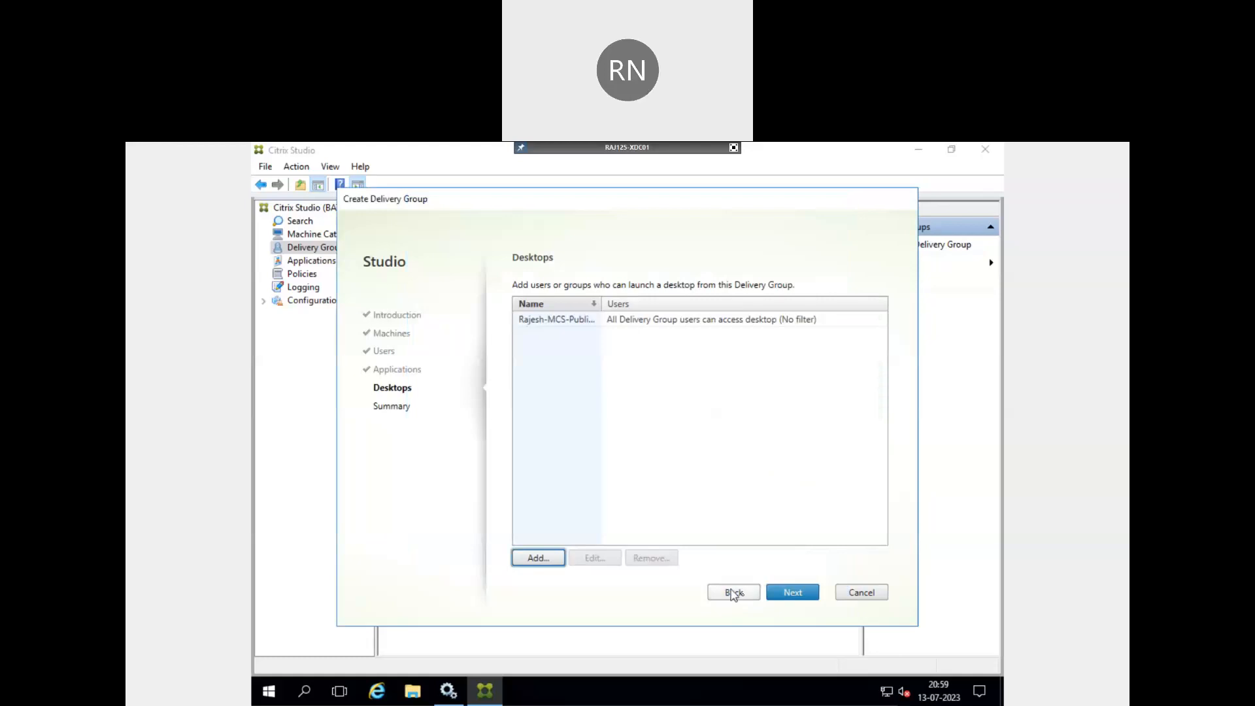
pyautogui.click(789, 594)
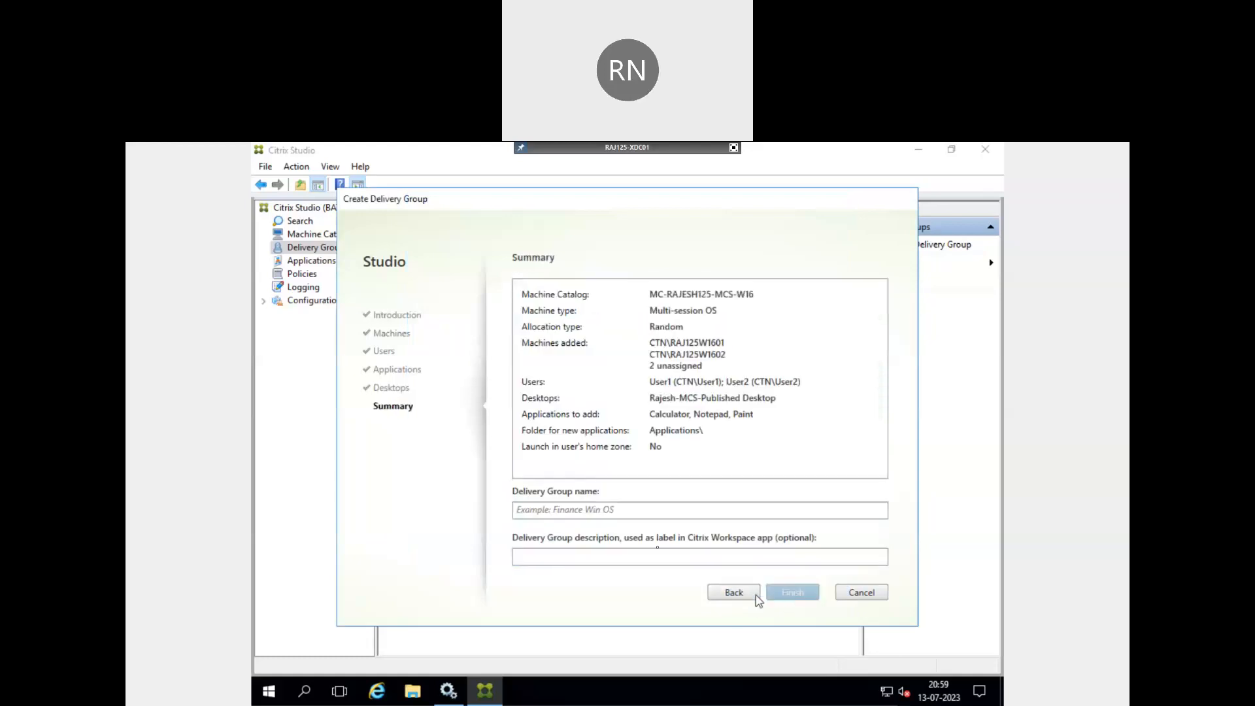
# Step: Name the delivery group "DG-", the administrator's first name and "-MCS-Published Apps and Desktop", and finish creating it
pyautogui.click(618, 511)
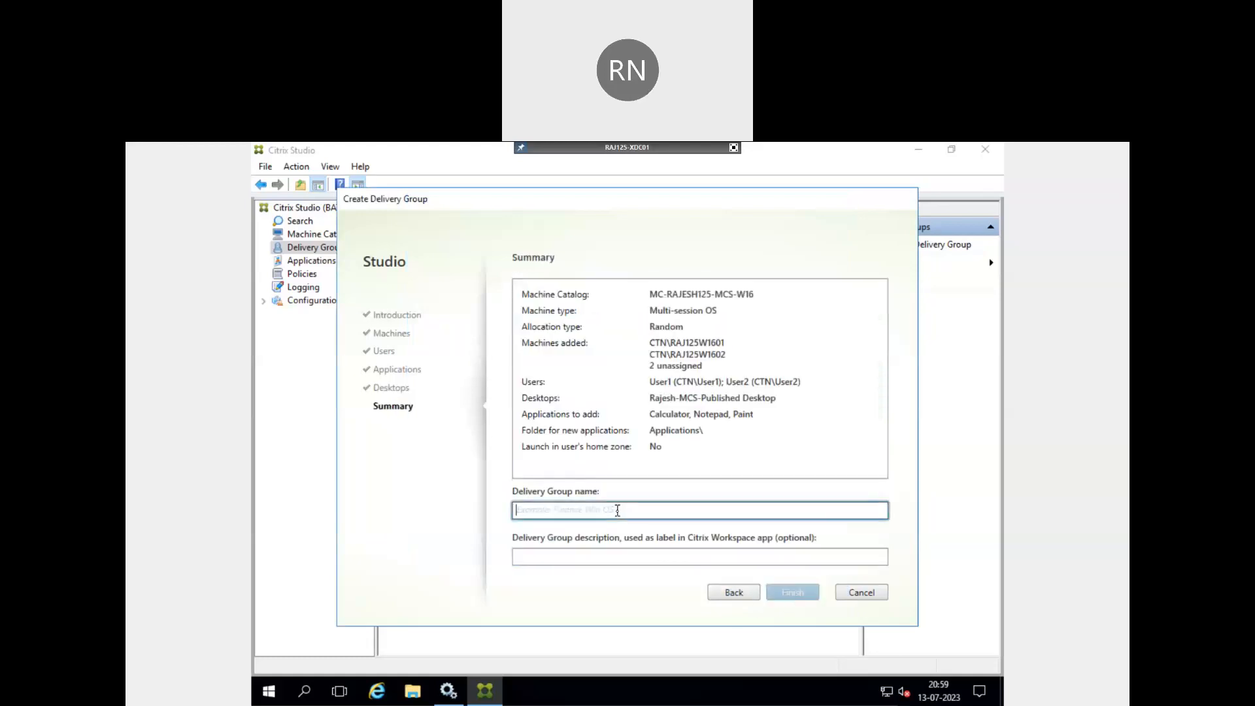
pyautogui.write('DG_')
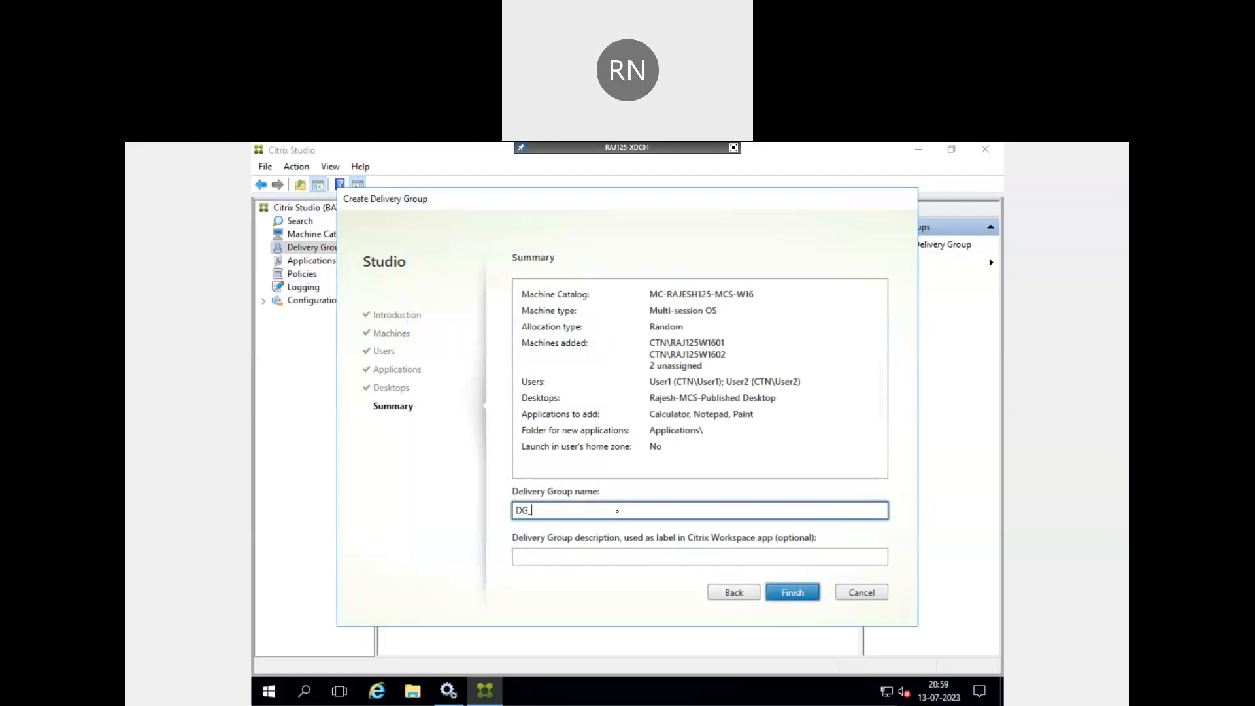
pyautogui.press('BackSpace')
pyautogui.write('-Rajesh-M')
pyautogui.press('BackSpace')
pyautogui.write('MCS-Pubso')
pyautogui.press('BackSpace')
pyautogui.press('BackSpace')
pyautogui.write('lished Apps')
pyautogui.press('BackSpace')
pyautogui.press('BackSpace')
pyautogui.press('BackSpace')
pyautogui.write('pps')
pyautogui.press('BackSpace')
pyautogui.press('BackSpace')
pyautogui.press('BackSpace')
pyautogui.write('pps and Deskto')
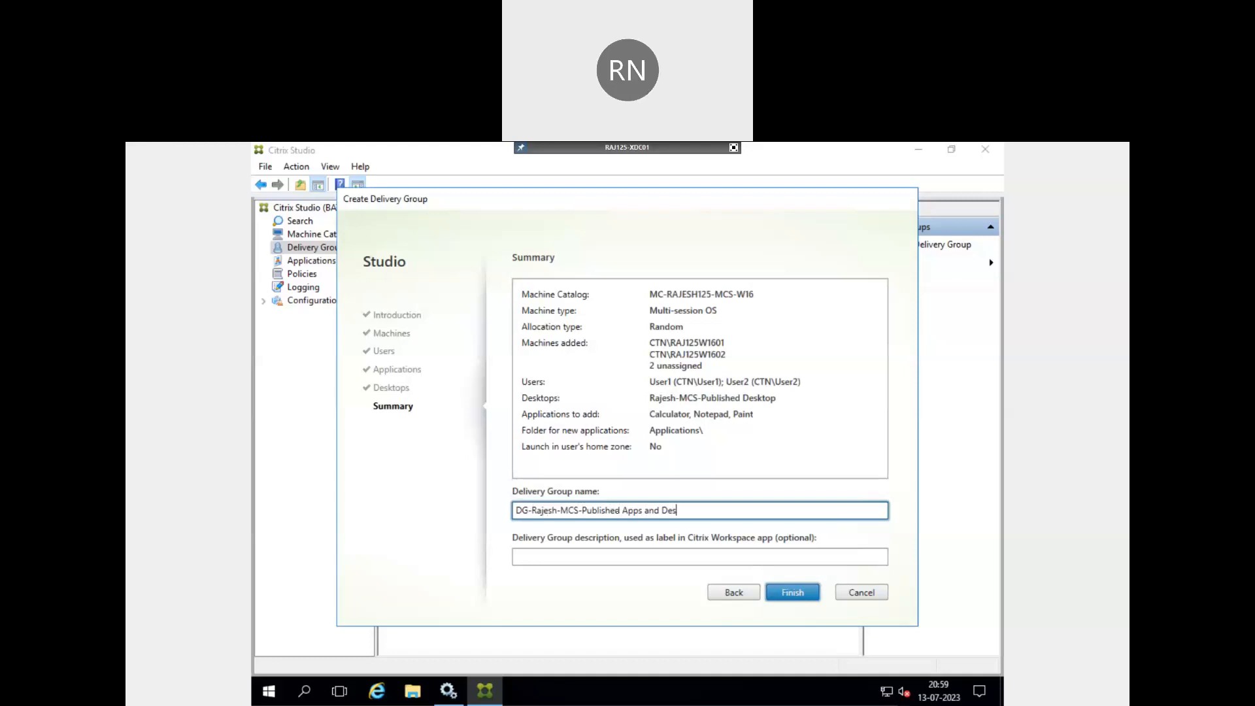
pyautogui.write('p')
pyautogui.click(793, 595)
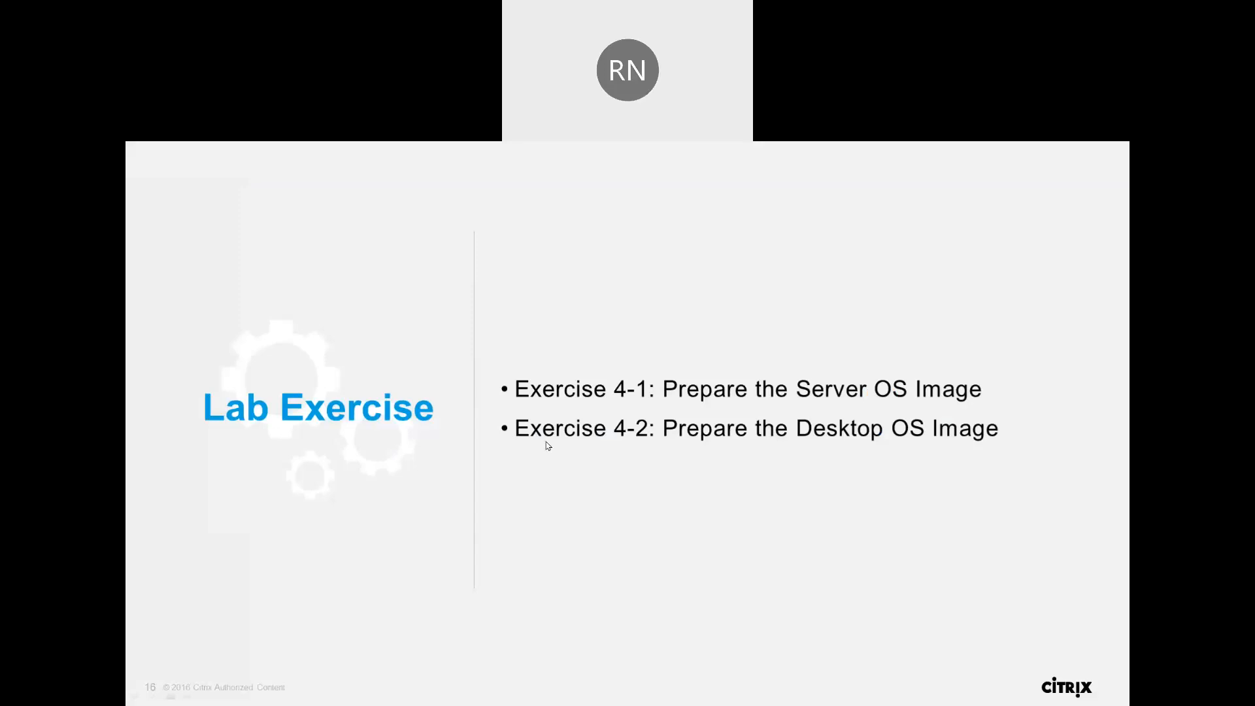
pyautogui.press('Right')
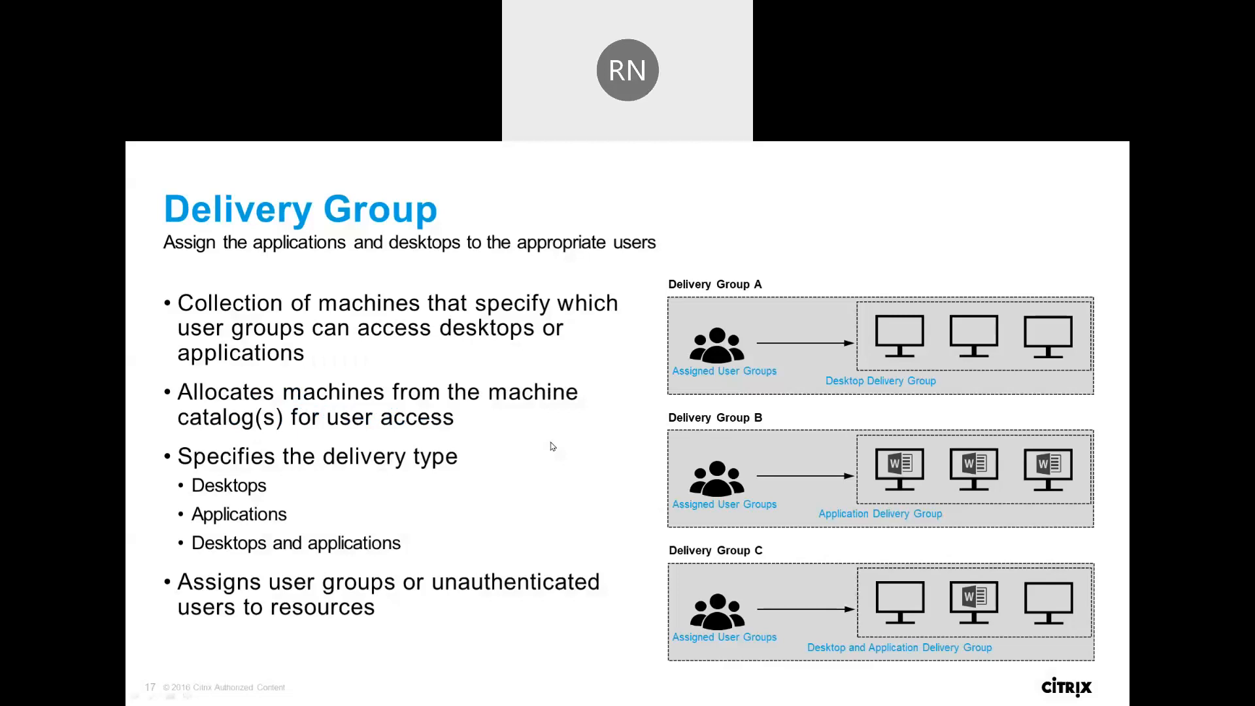